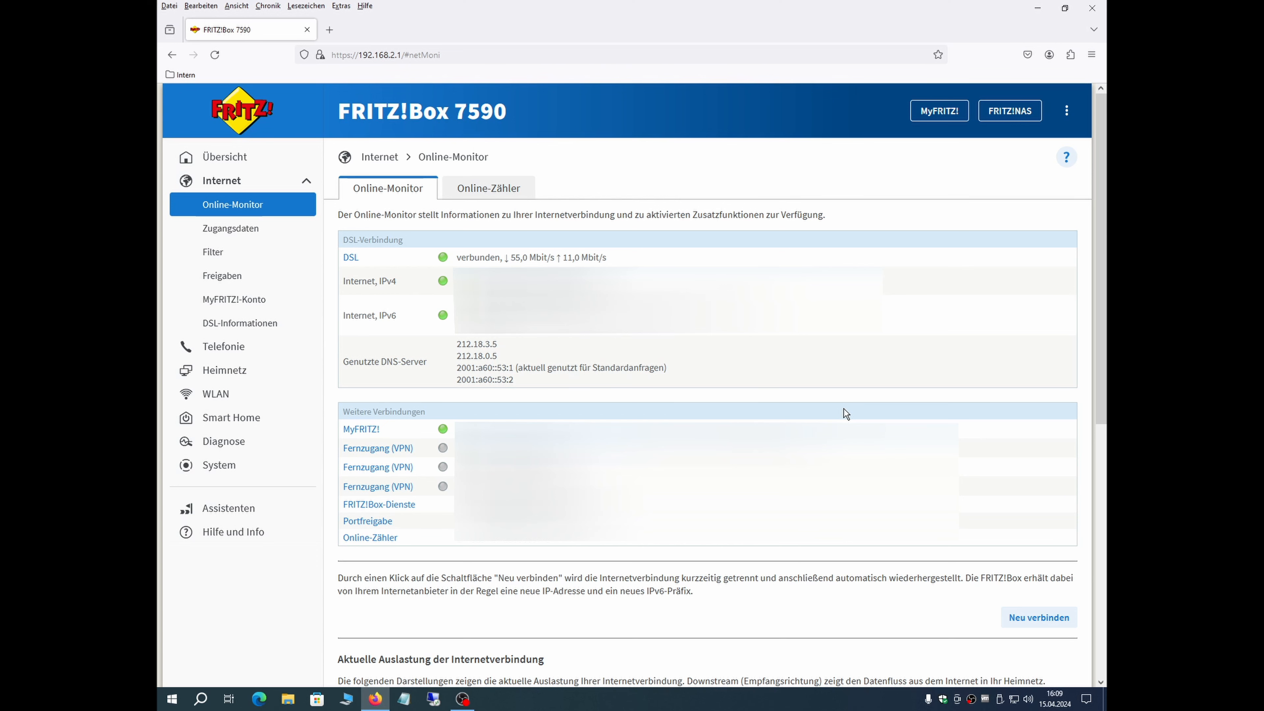
# Examine the IPv4 and IPv6 DNS servers currently used by the DSL connection in the Online-Monitor
pyautogui.click(254, 205)
pyautogui.moveTo(455, 343); pyautogui.dragTo(507, 362)
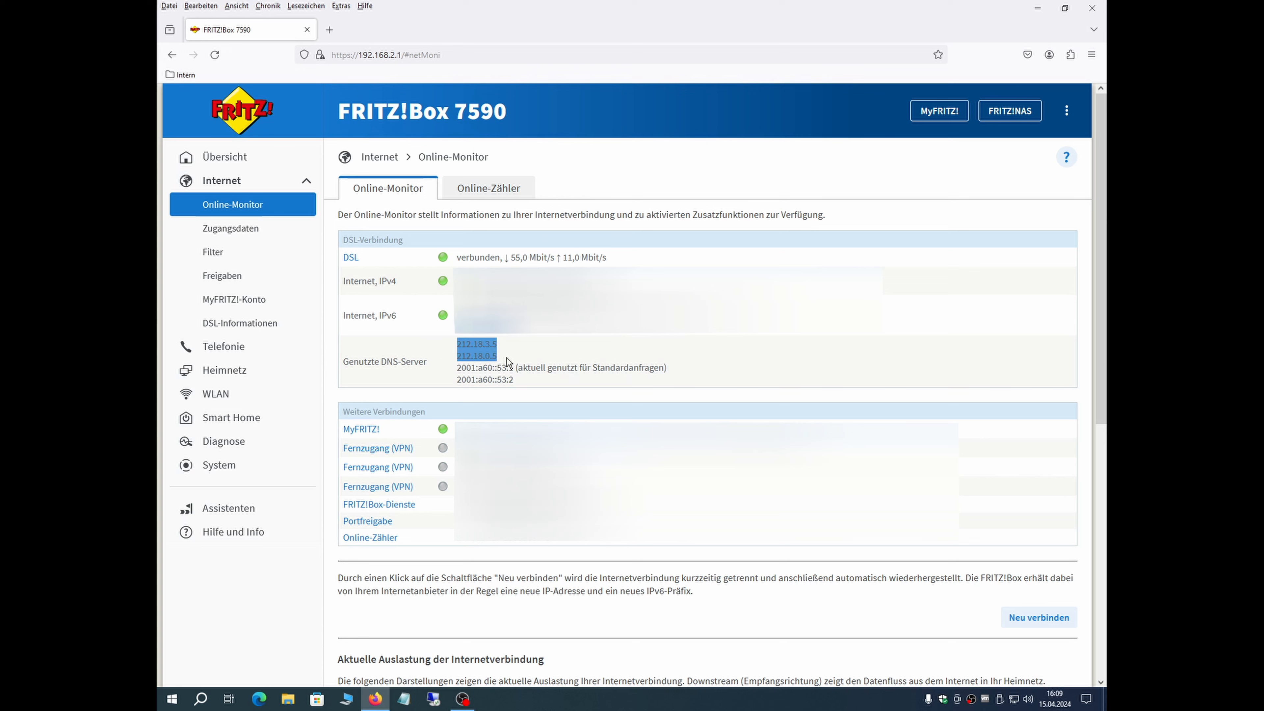
pyautogui.click(523, 354)
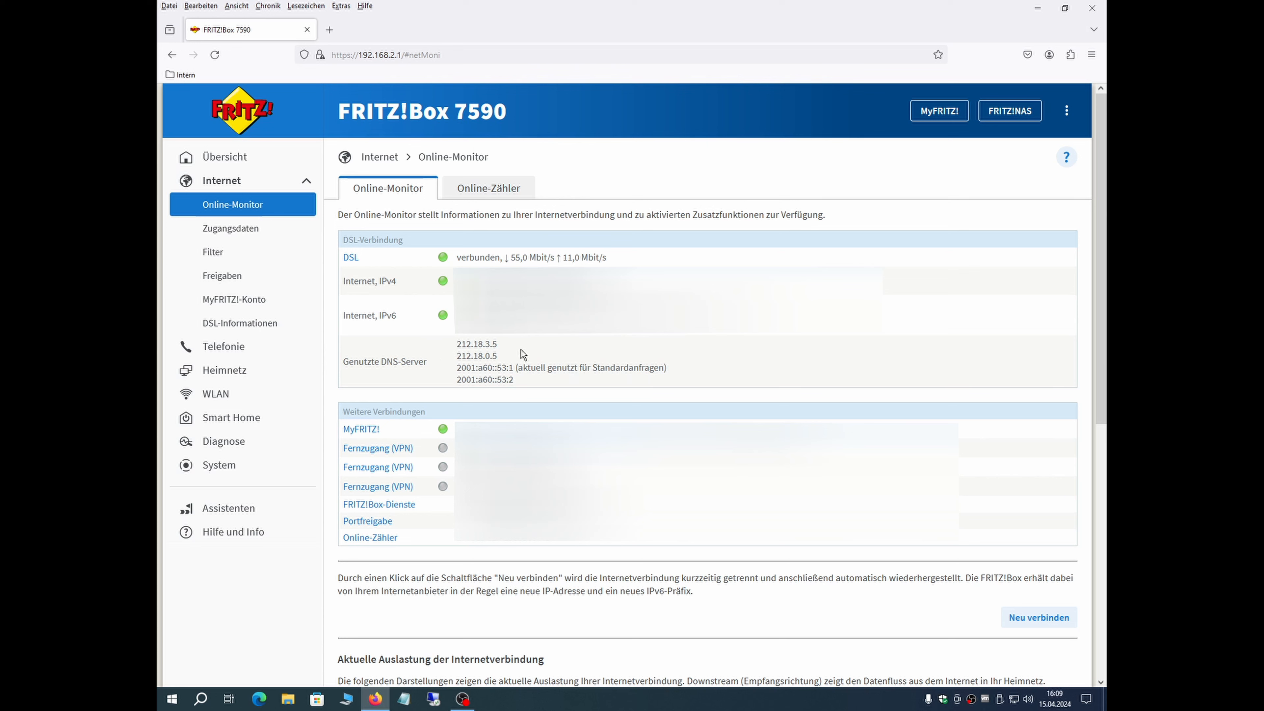
pyautogui.moveTo(457, 367); pyautogui.dragTo(521, 385)
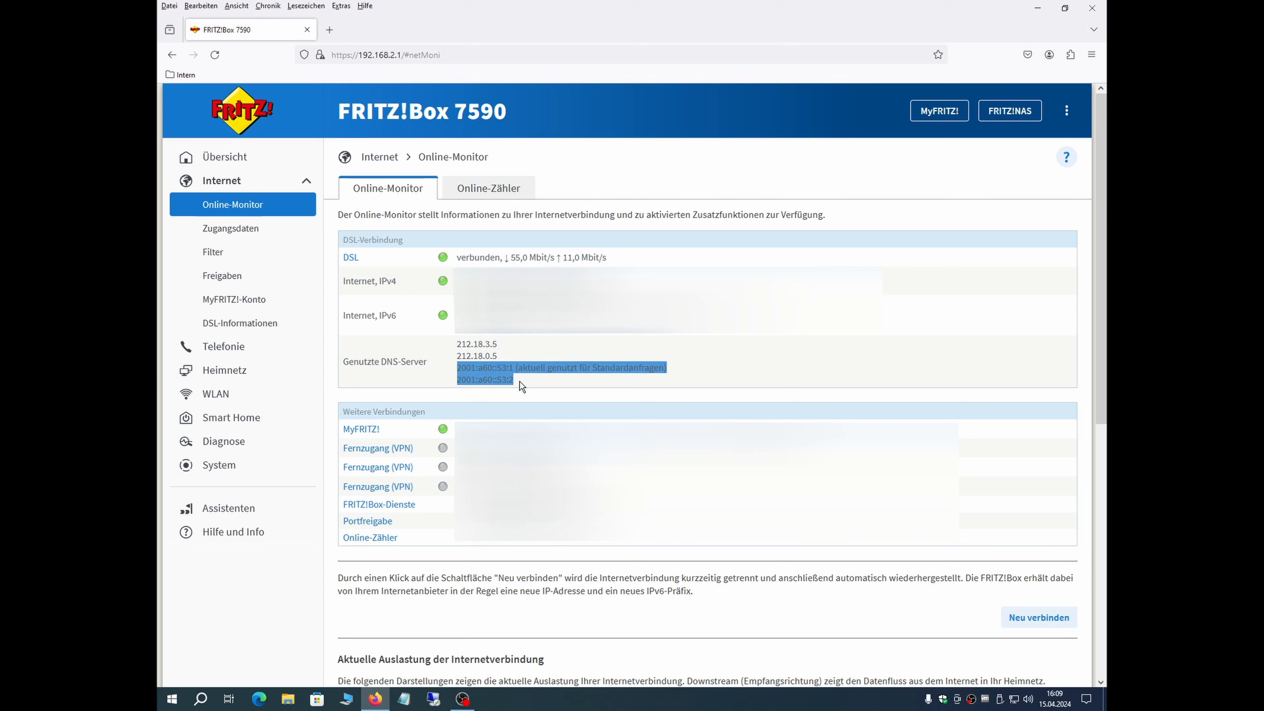
pyautogui.click(705, 361)
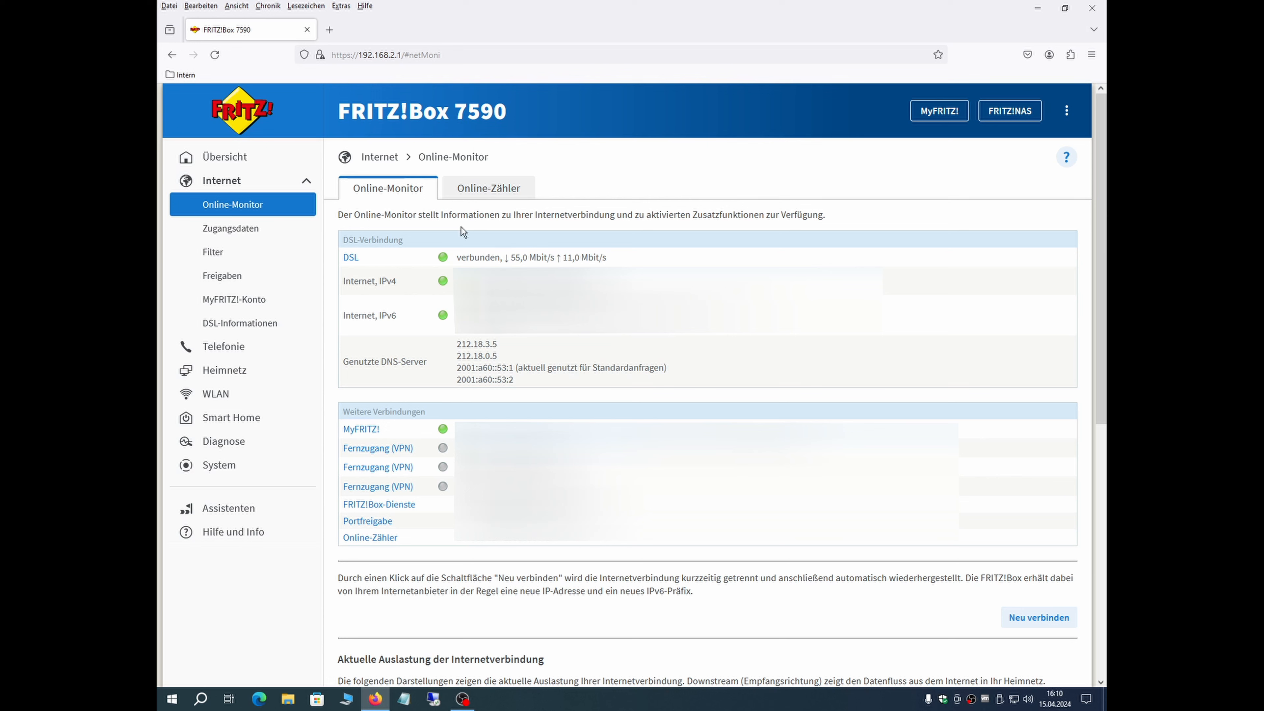
# Inspect the router page's site security information and address, and examine the first DNS server in use
pyautogui.click(322, 54)
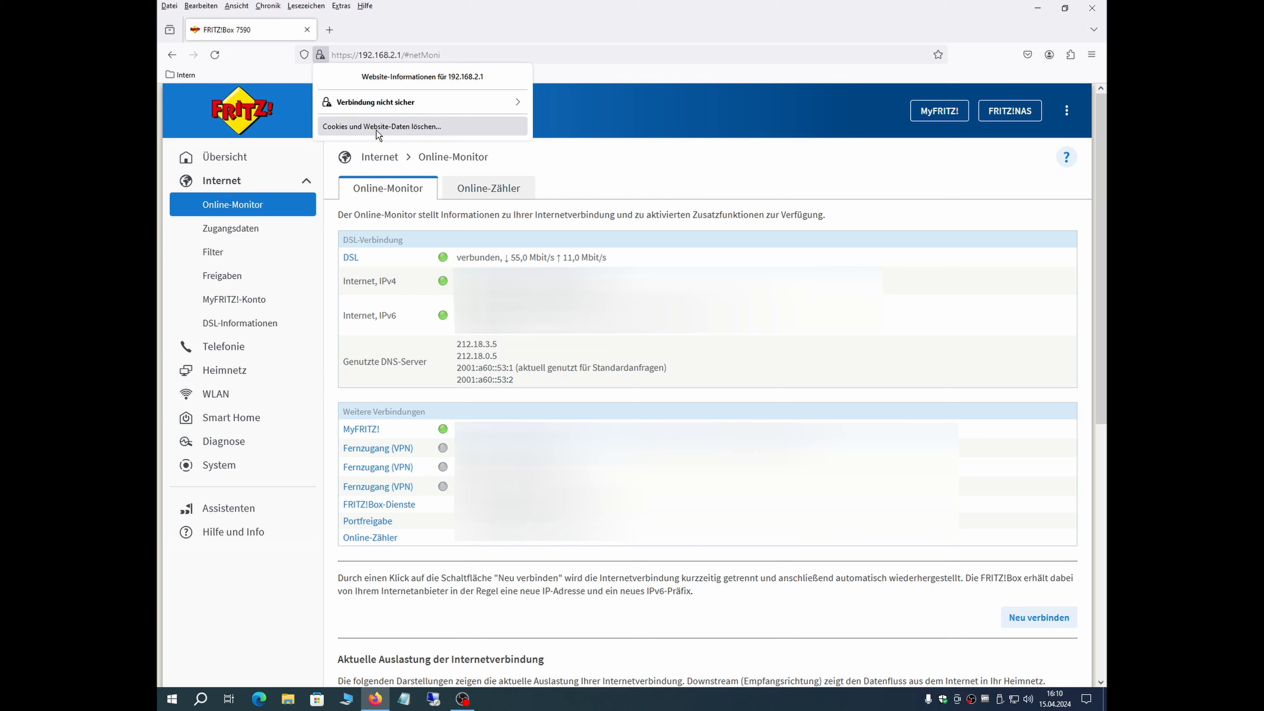
pyautogui.click(355, 56)
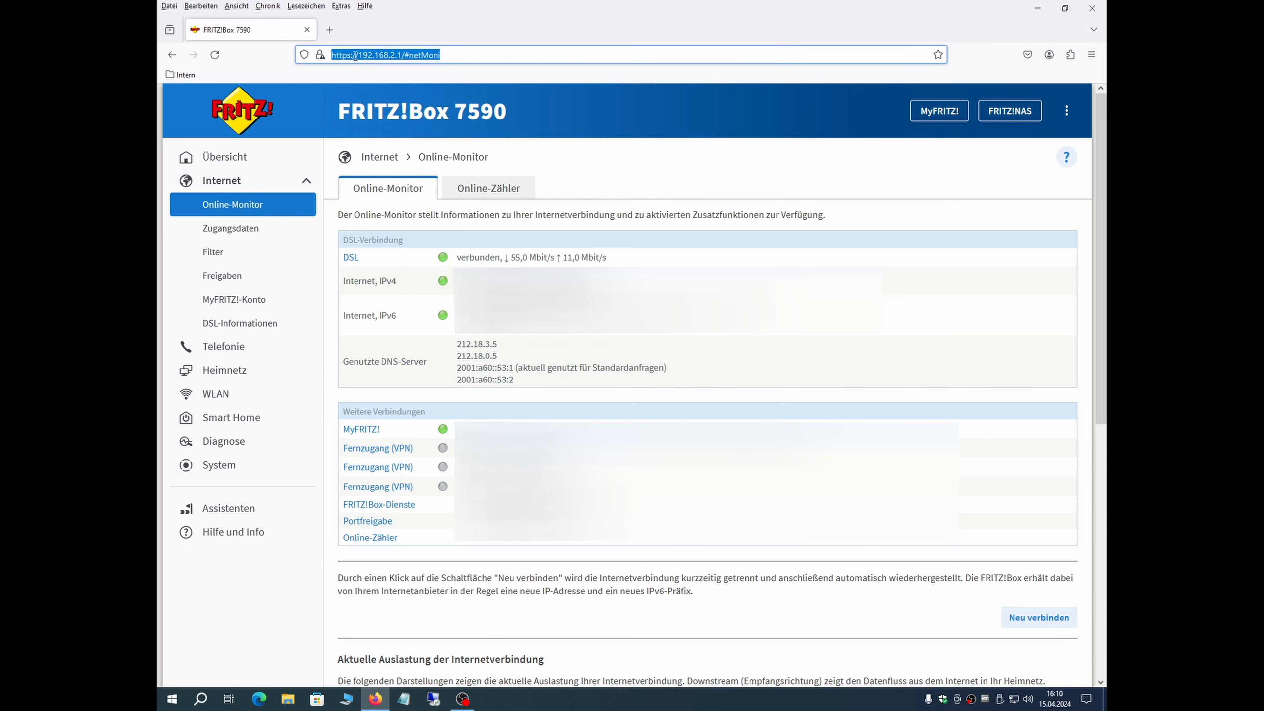
pyautogui.click(447, 53)
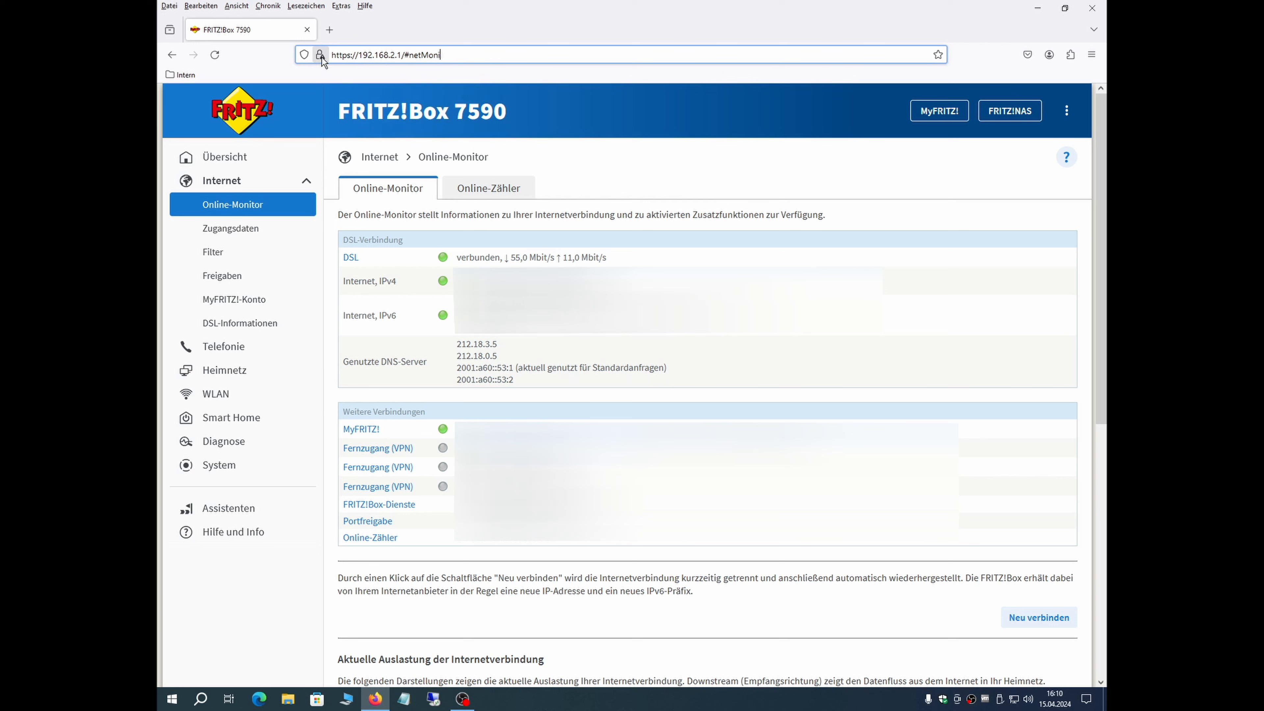
pyautogui.moveTo(322, 58)
pyautogui.moveTo(458, 345); pyautogui.dragTo(502, 349)
pyautogui.click(550, 359)
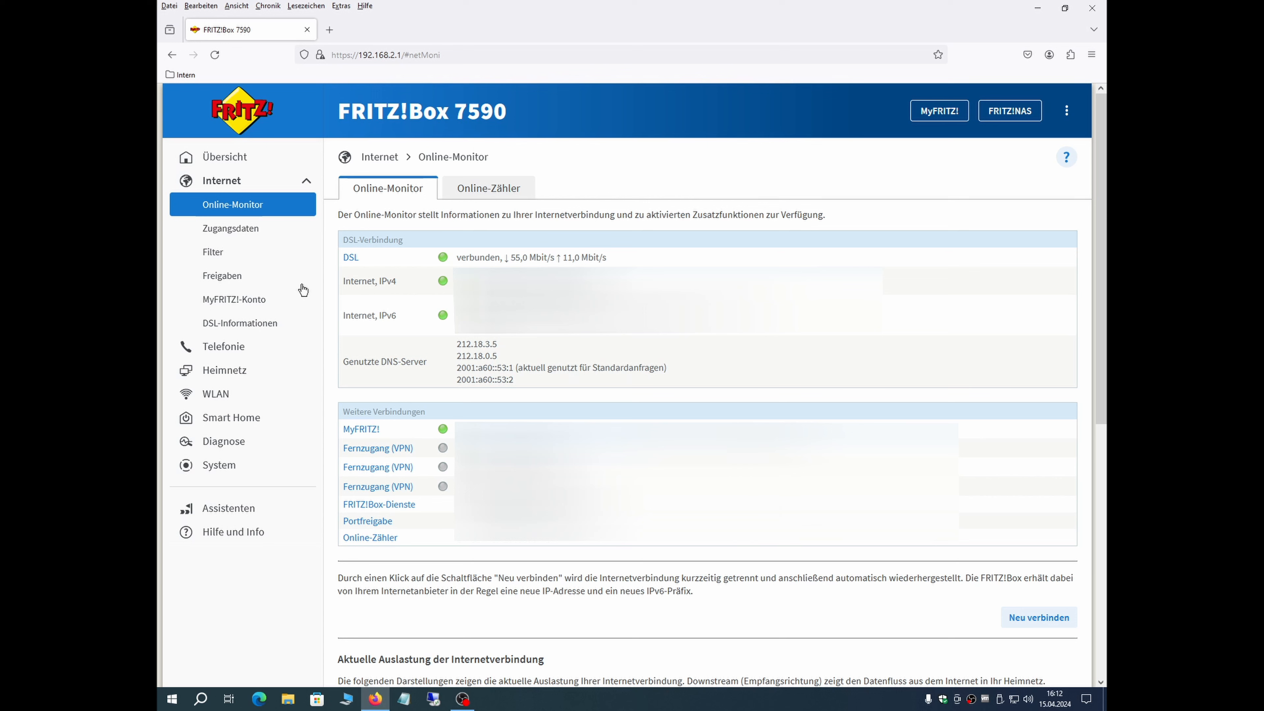
# In the Zugangsdaten DNS server settings, choose to use other DNSv4 servers and other DNSv6 servers with the prefilled addresses
pyautogui.click(244, 231)
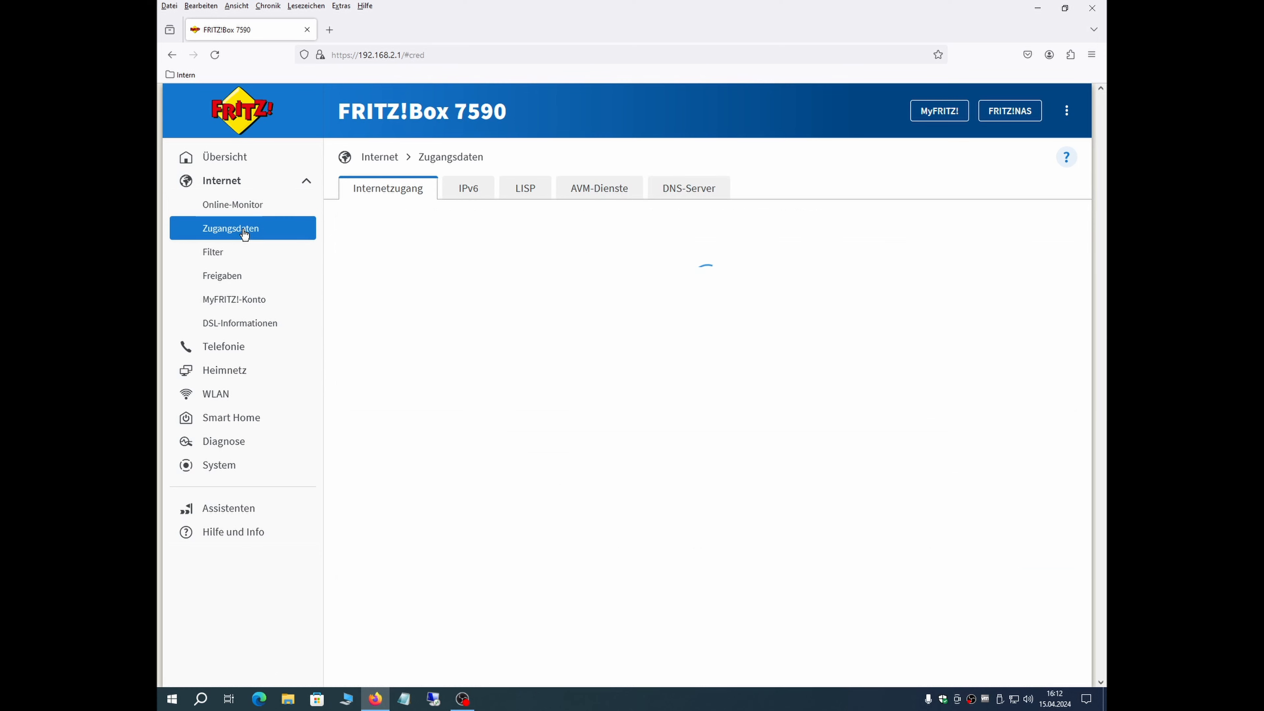
pyautogui.click(704, 186)
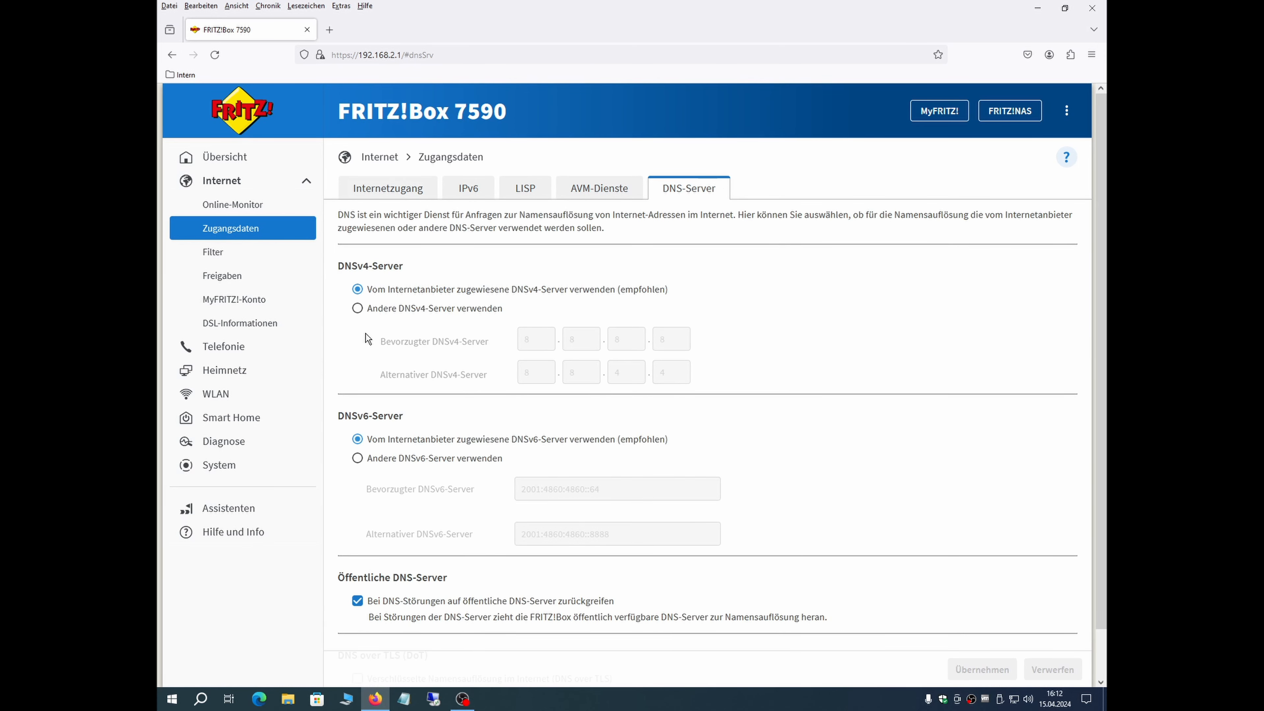
pyautogui.click(358, 308)
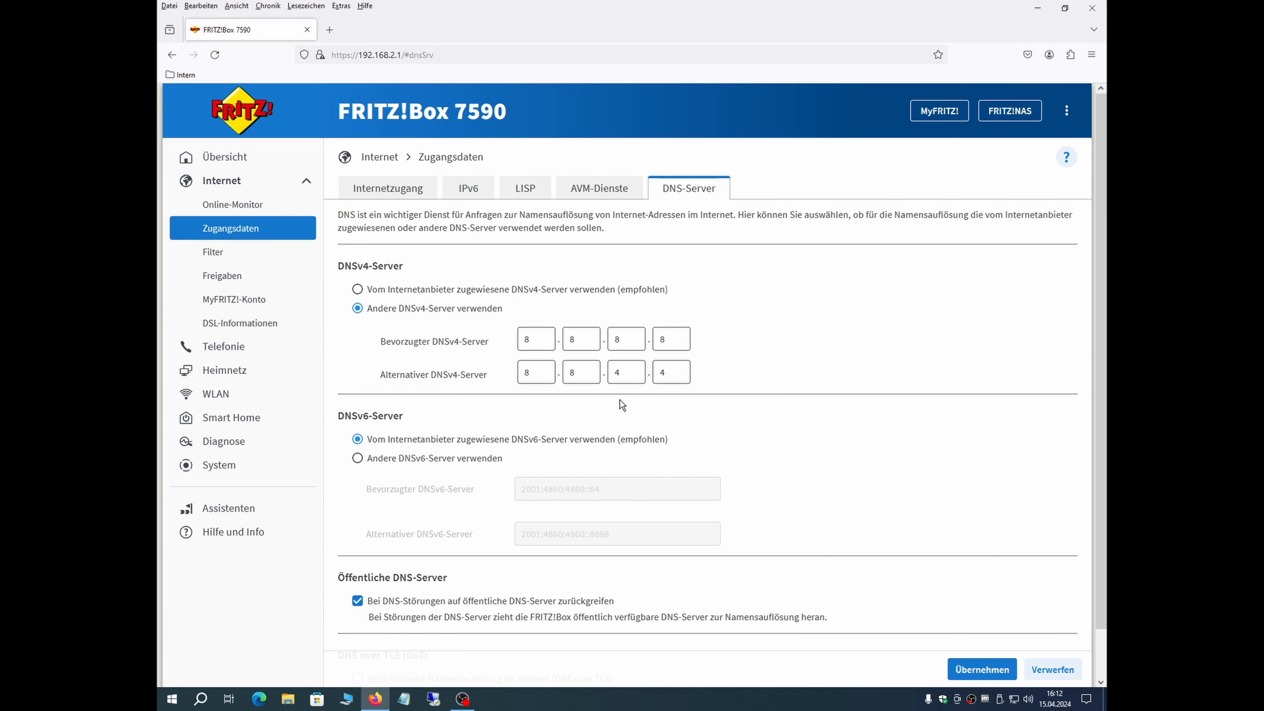
pyautogui.click(347, 460)
pyautogui.scroll(-1, 780, 389)
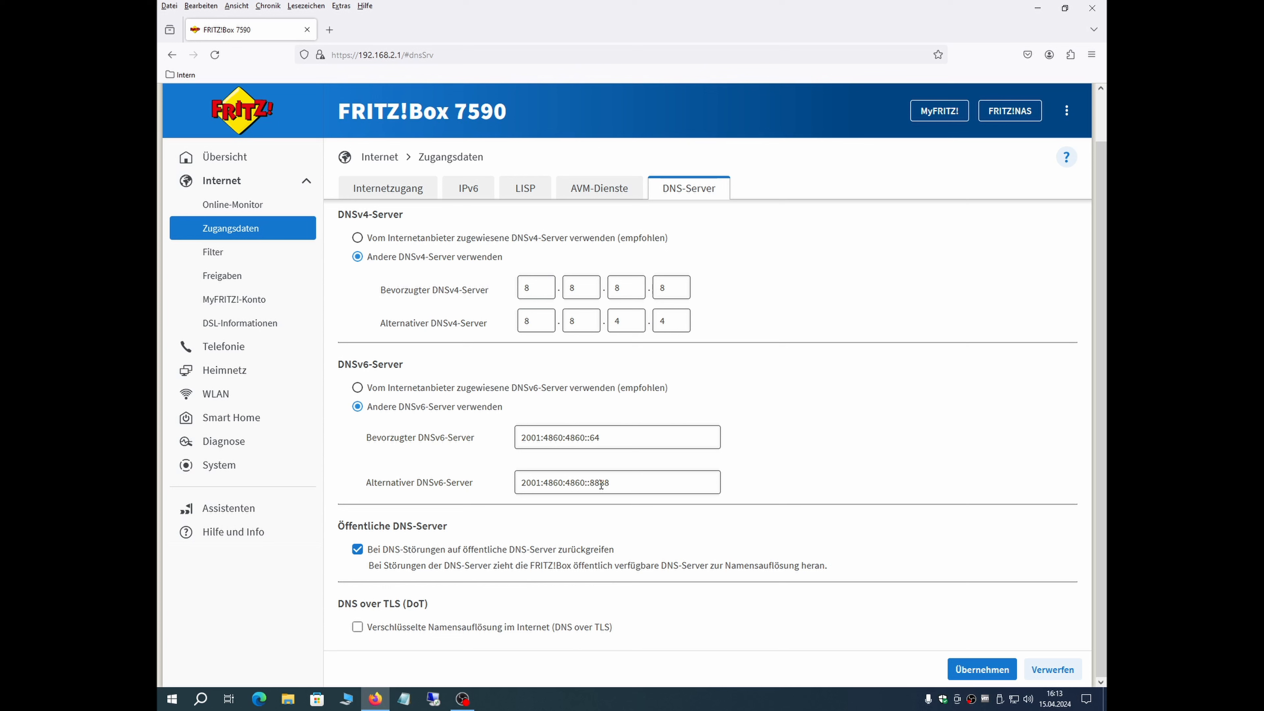
pyautogui.moveTo(600, 483); pyautogui.dragTo(613, 484)
pyautogui.click(617, 482)
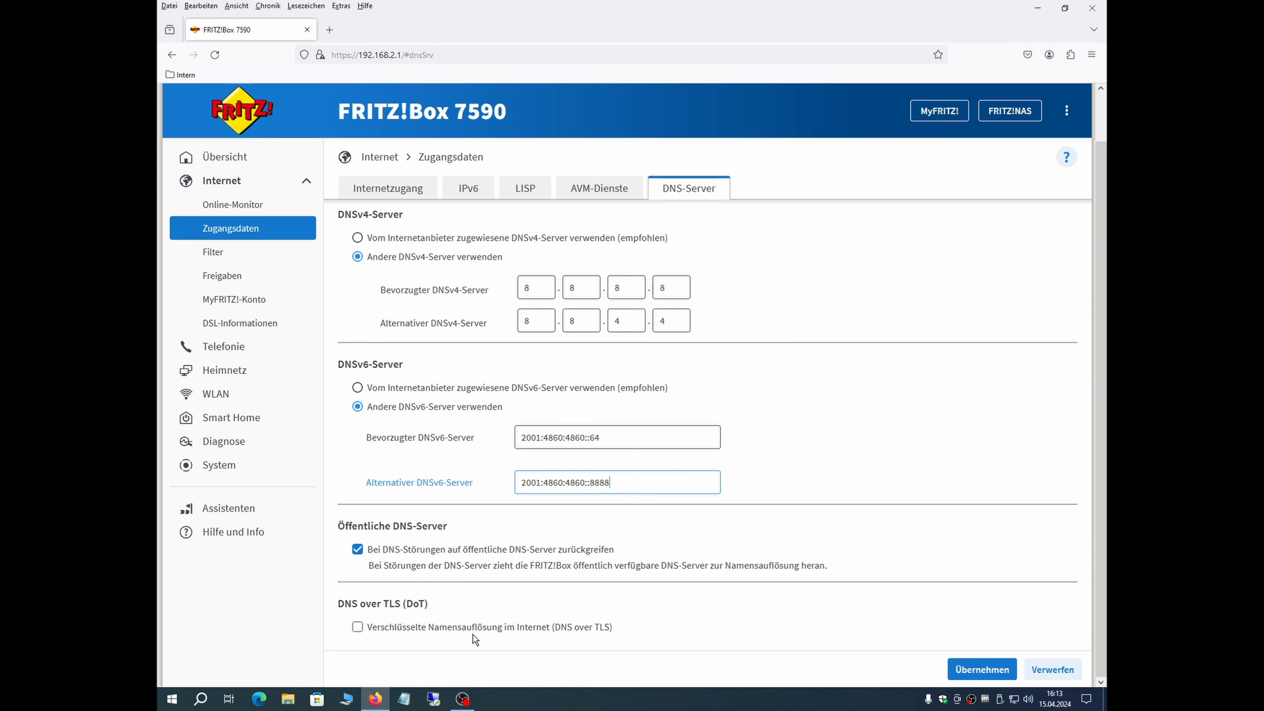
# Enable encrypted name resolution on the Internet (DNS over TLS) in the DNS server settings
pyautogui.click(357, 627)
pyautogui.scroll(-2, 712, 459)
pyautogui.scroll(-4, 712, 459)
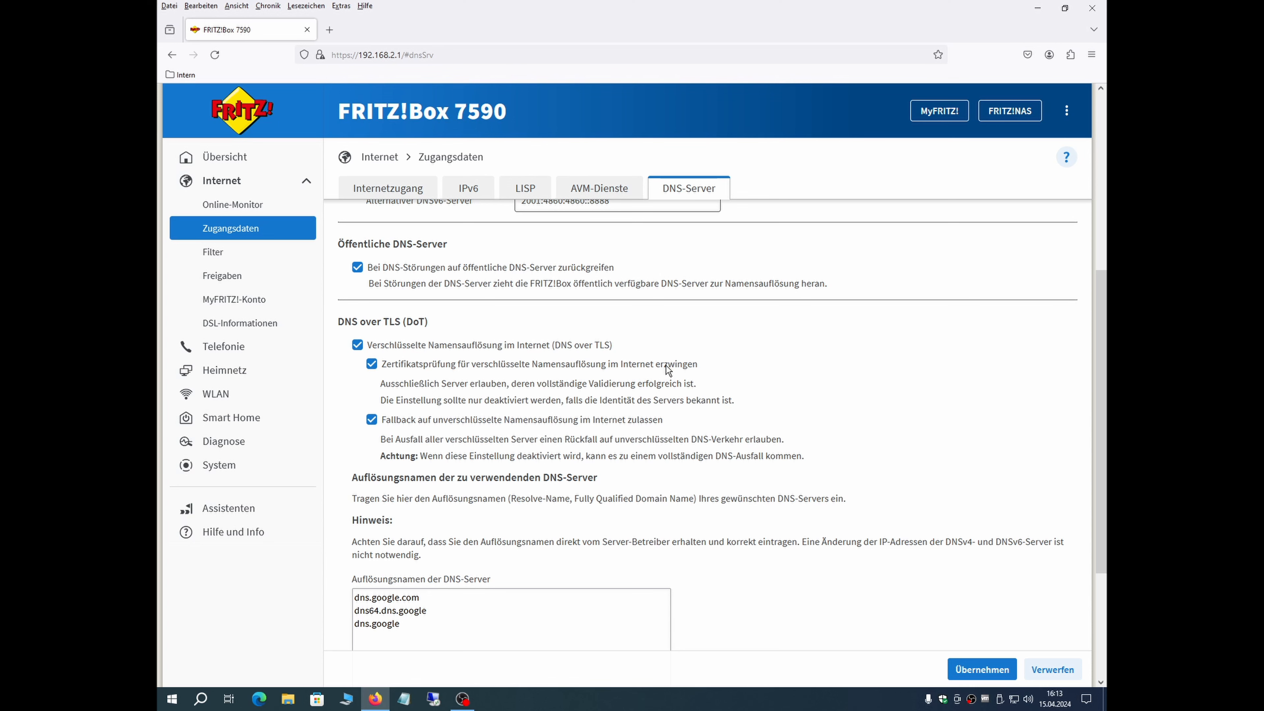
# Copy and clear the DNS resolver names, and try to apply the settings with an empty list
pyautogui.scroll(-2, 668, 370)
pyautogui.moveTo(402, 583); pyautogui.dragTo(384, 565)
pyautogui.press('cmd+c')
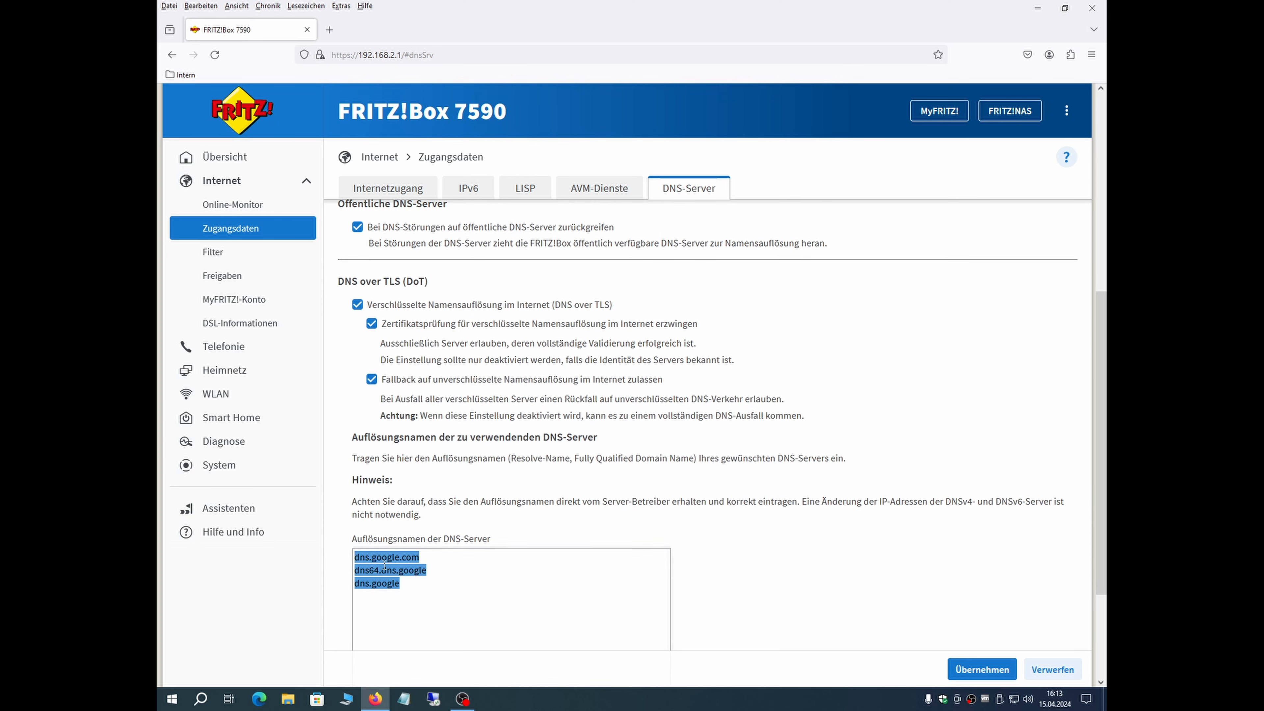
pyautogui.press('BackSpace')
pyautogui.scroll(-3, 574, 589)
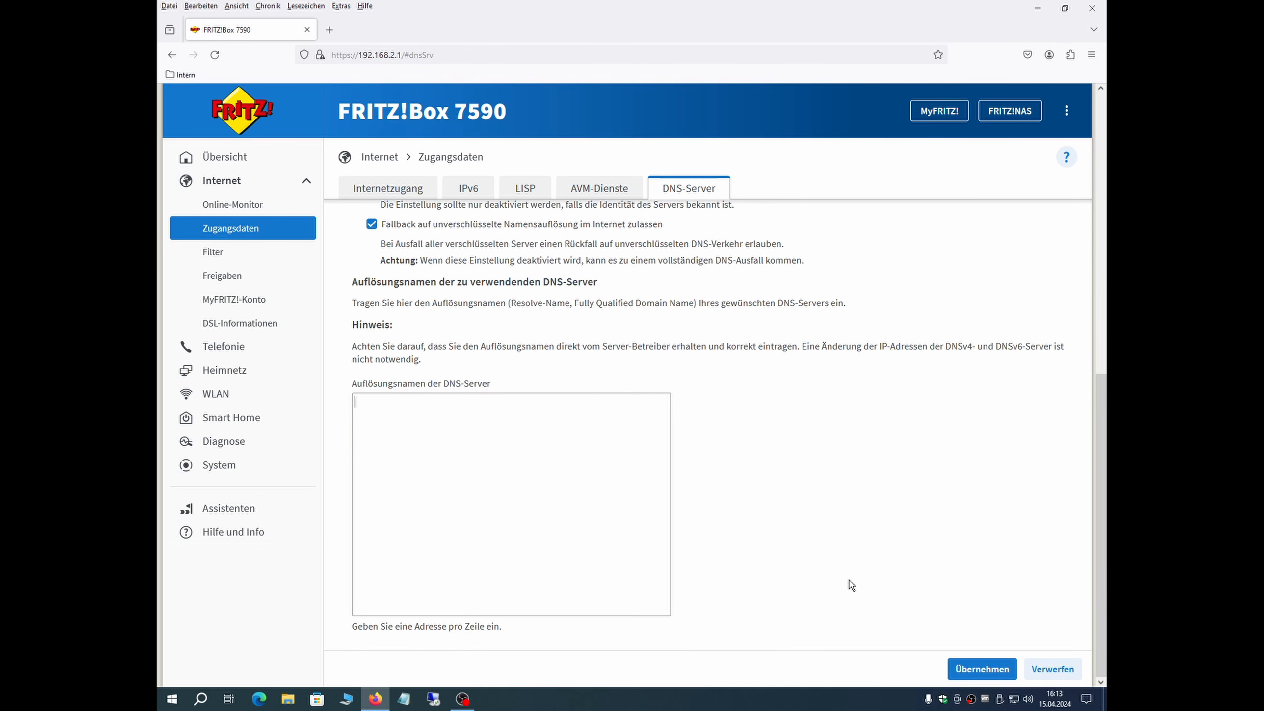
pyautogui.click(969, 671)
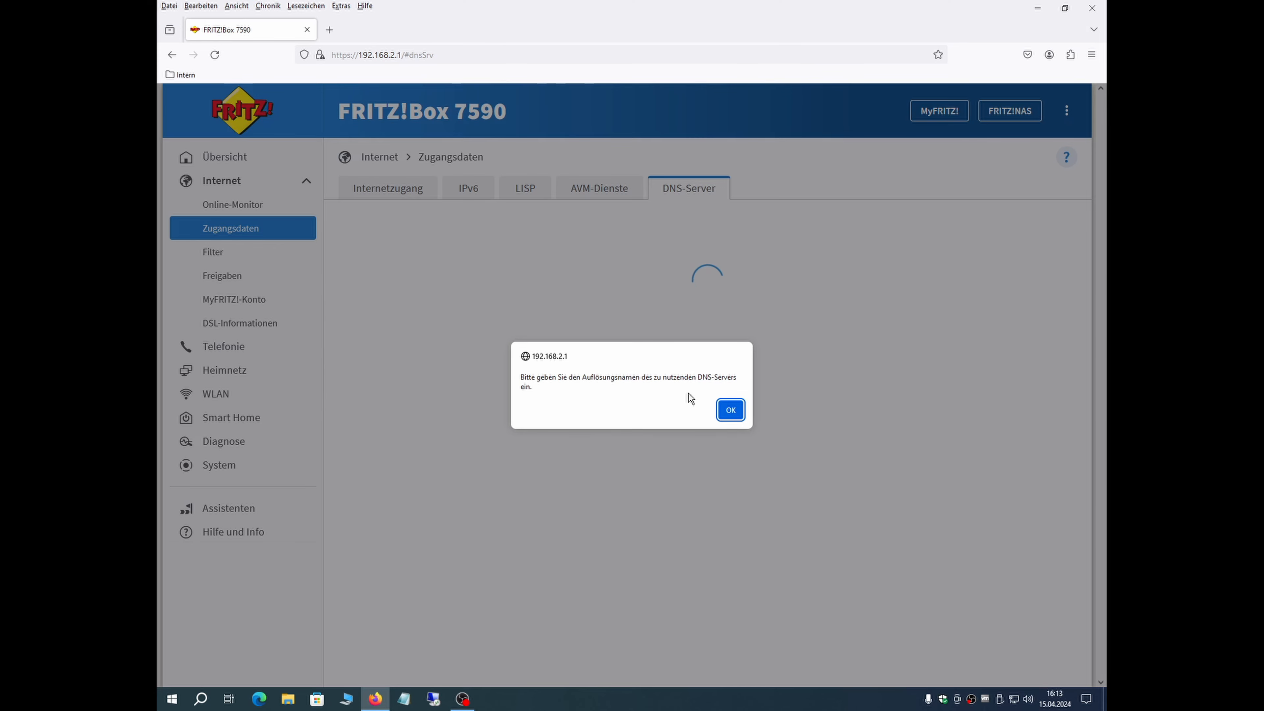
pyautogui.click(736, 414)
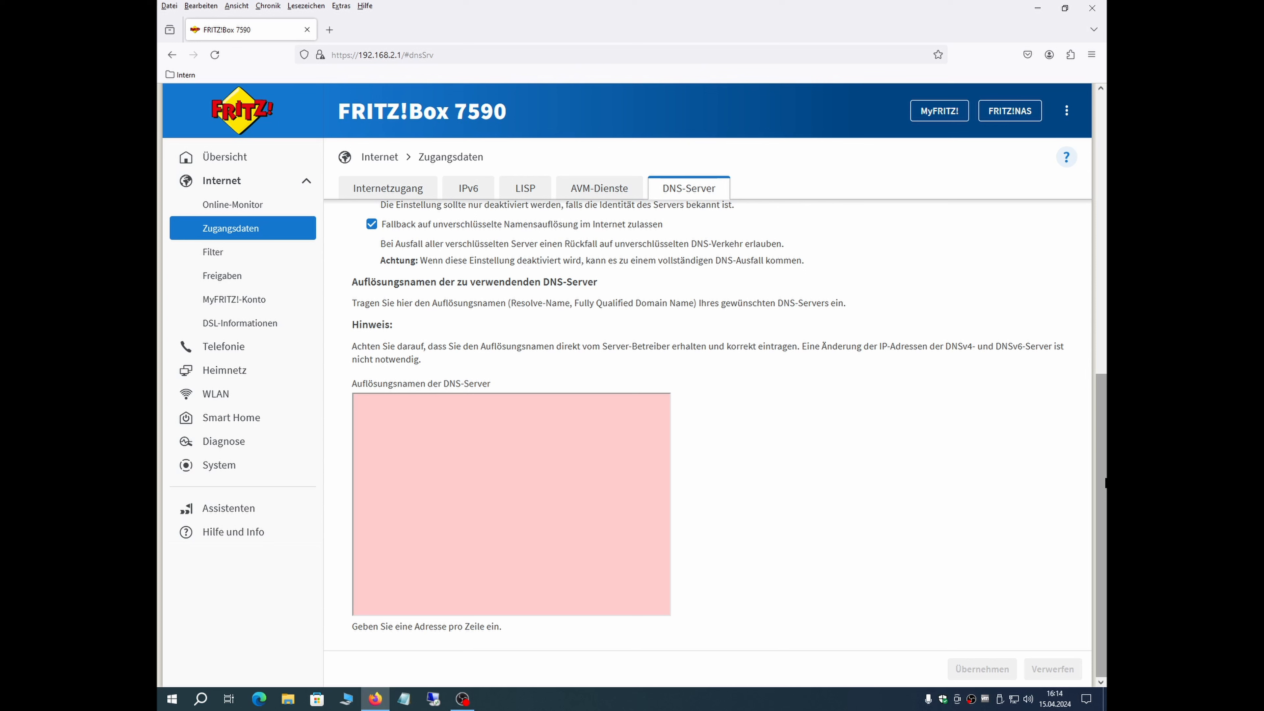
# Paste the resolver names dns.google.com, dns64.dns.google and dns.google back into the list and apply the DNS settings
pyautogui.click(425, 418)
pyautogui.rightClick(426, 417)
pyautogui.click(468, 498)
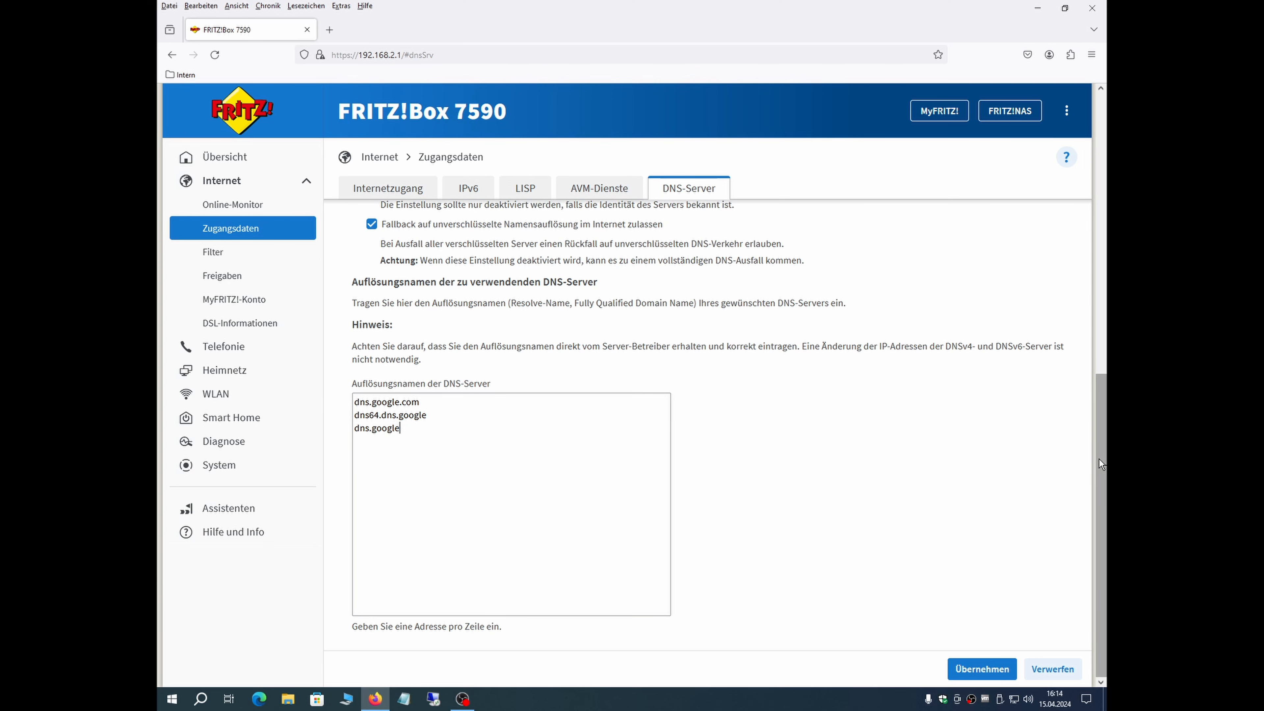
pyautogui.moveTo(1099, 458); pyautogui.dragTo(1093, 401)
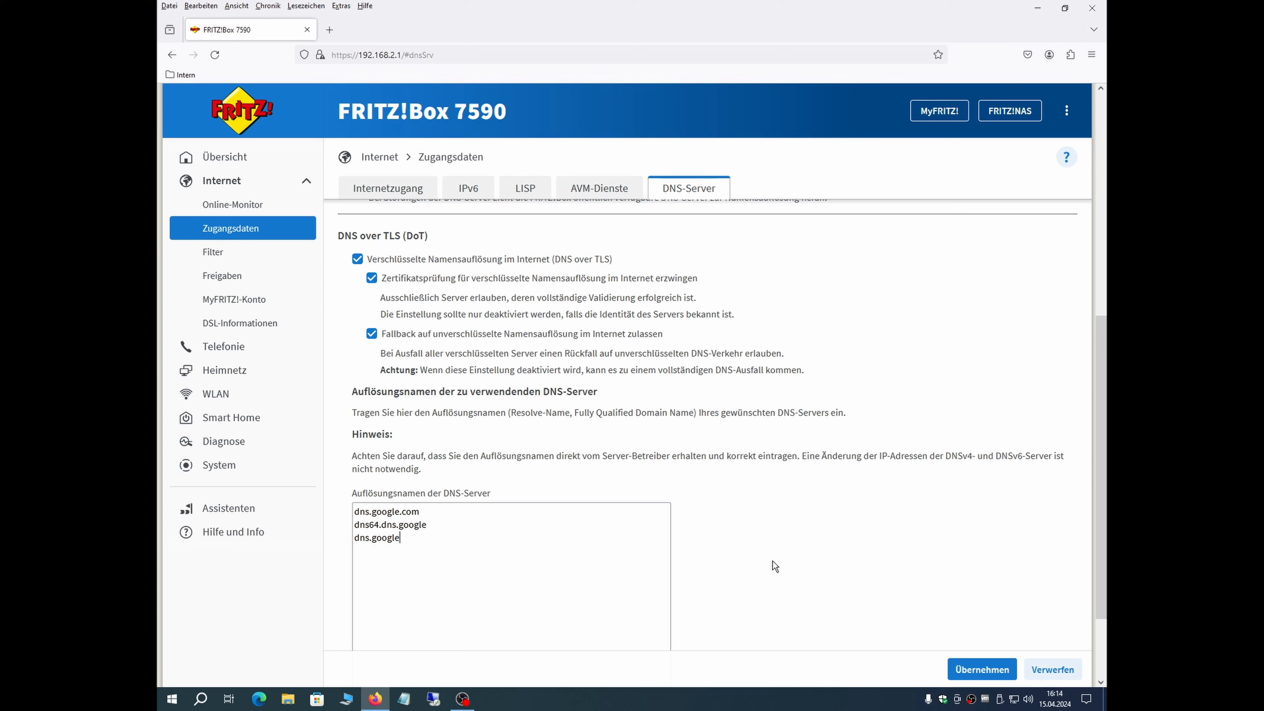
pyautogui.click(976, 670)
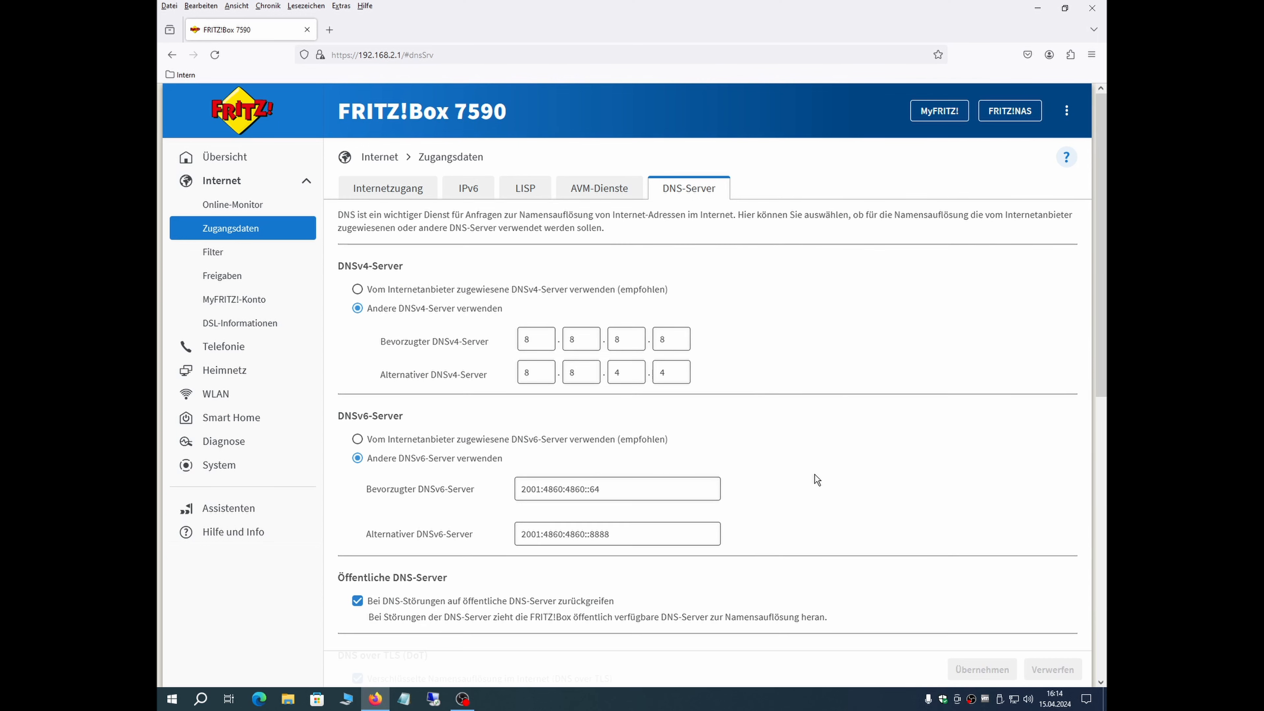
# Check the DNS servers in use and their DoT encryption status in the Online-Monitor
pyautogui.moveTo(1097, 370); pyautogui.dragTo(1071, 278)
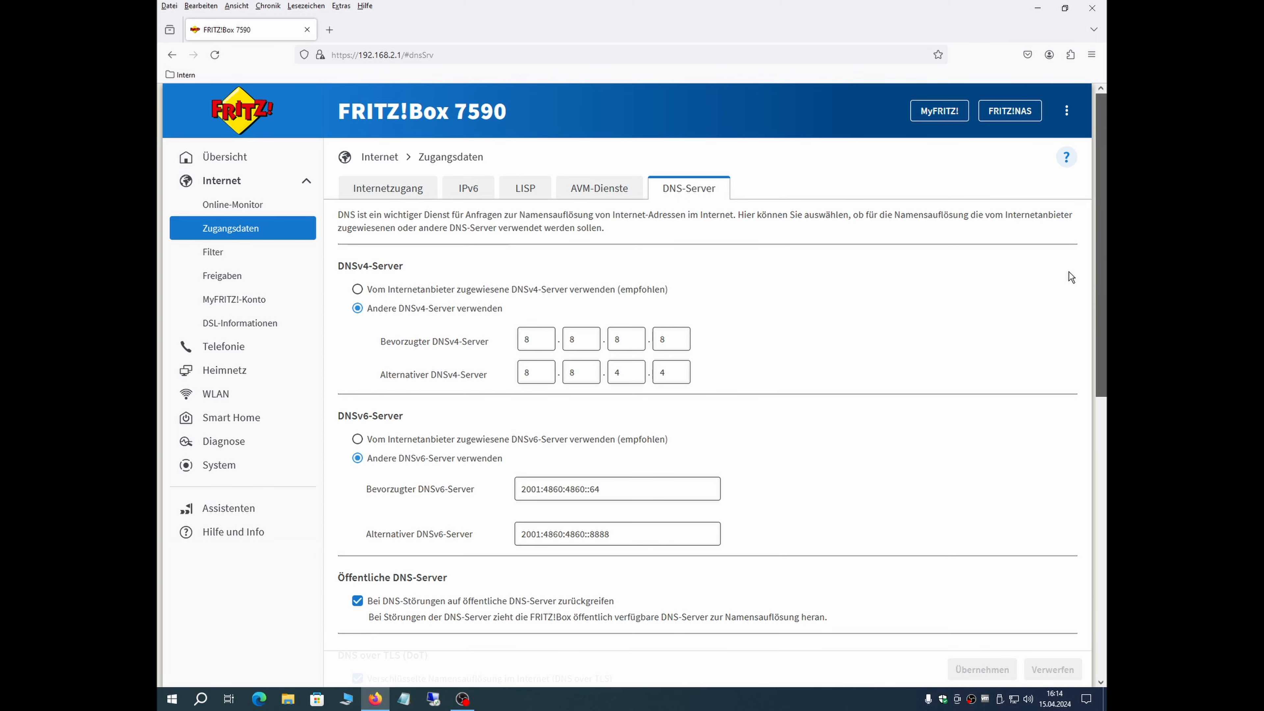
pyautogui.click(233, 204)
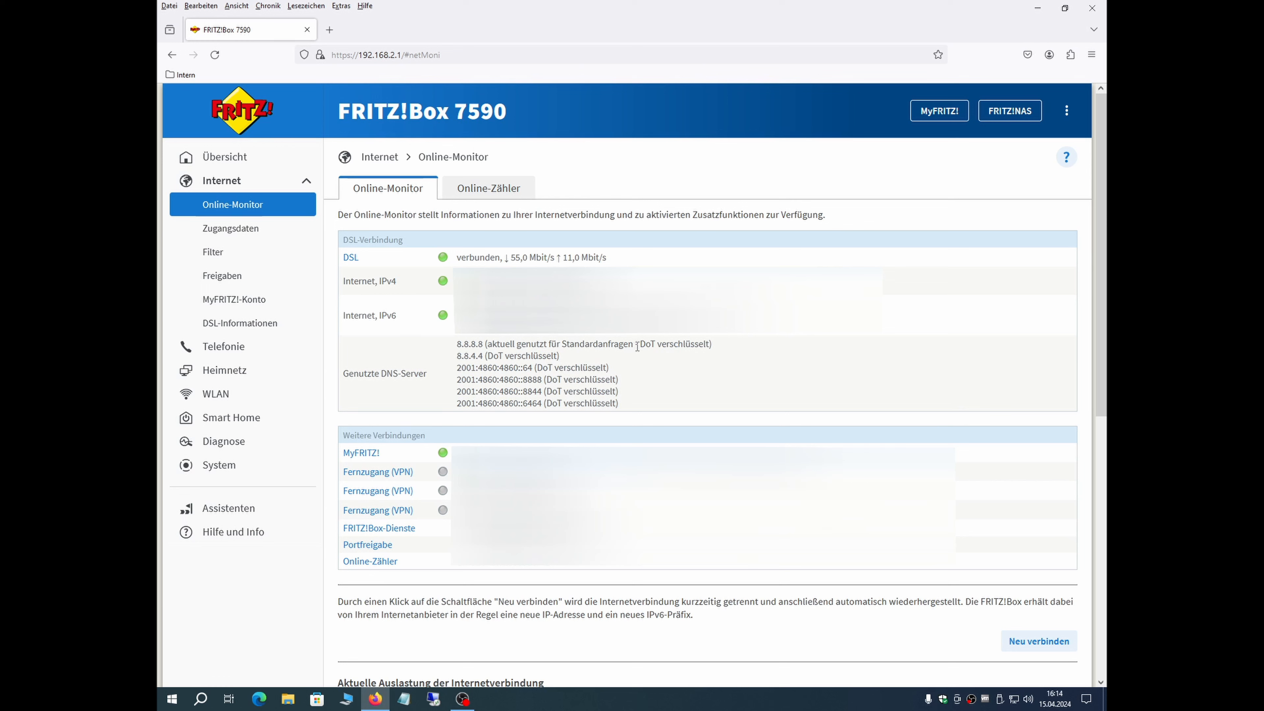
pyautogui.moveTo(637, 345); pyautogui.dragTo(728, 350)
pyautogui.click(491, 361)
pyautogui.moveTo(491, 361); pyautogui.dragTo(642, 387)
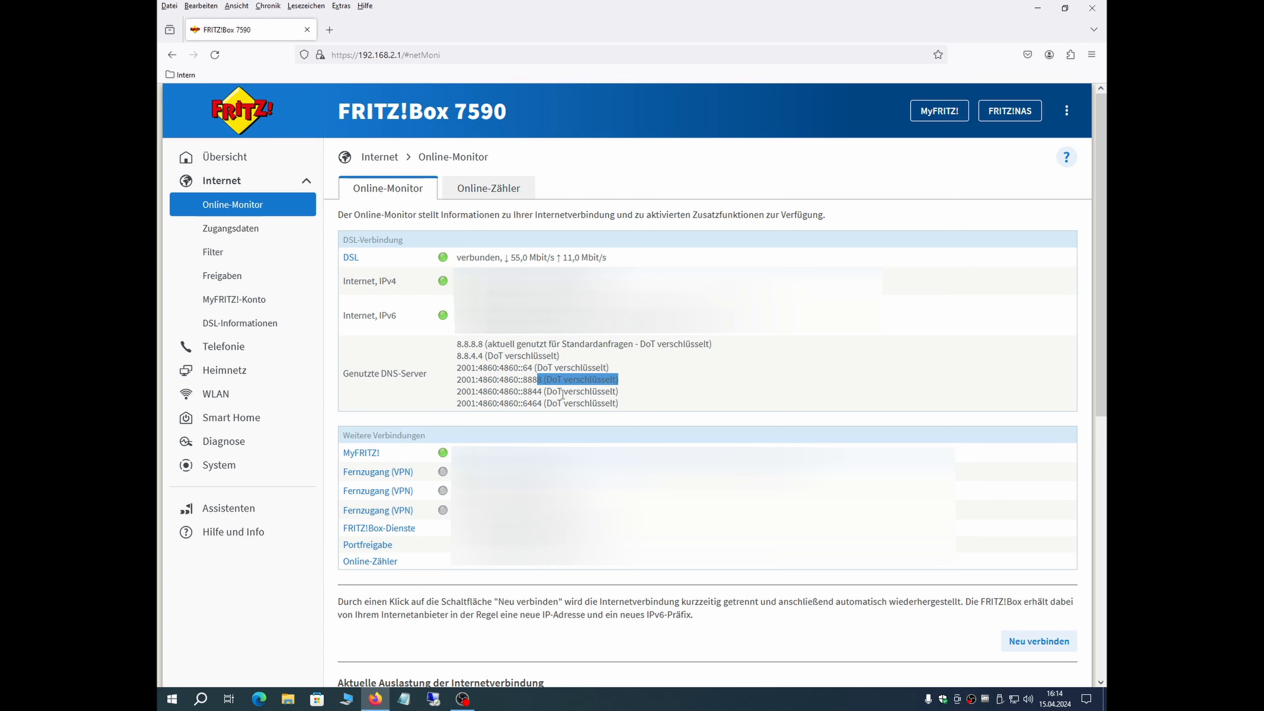
pyautogui.moveTo(544, 391); pyautogui.dragTo(637, 406)
pyautogui.click(672, 397)
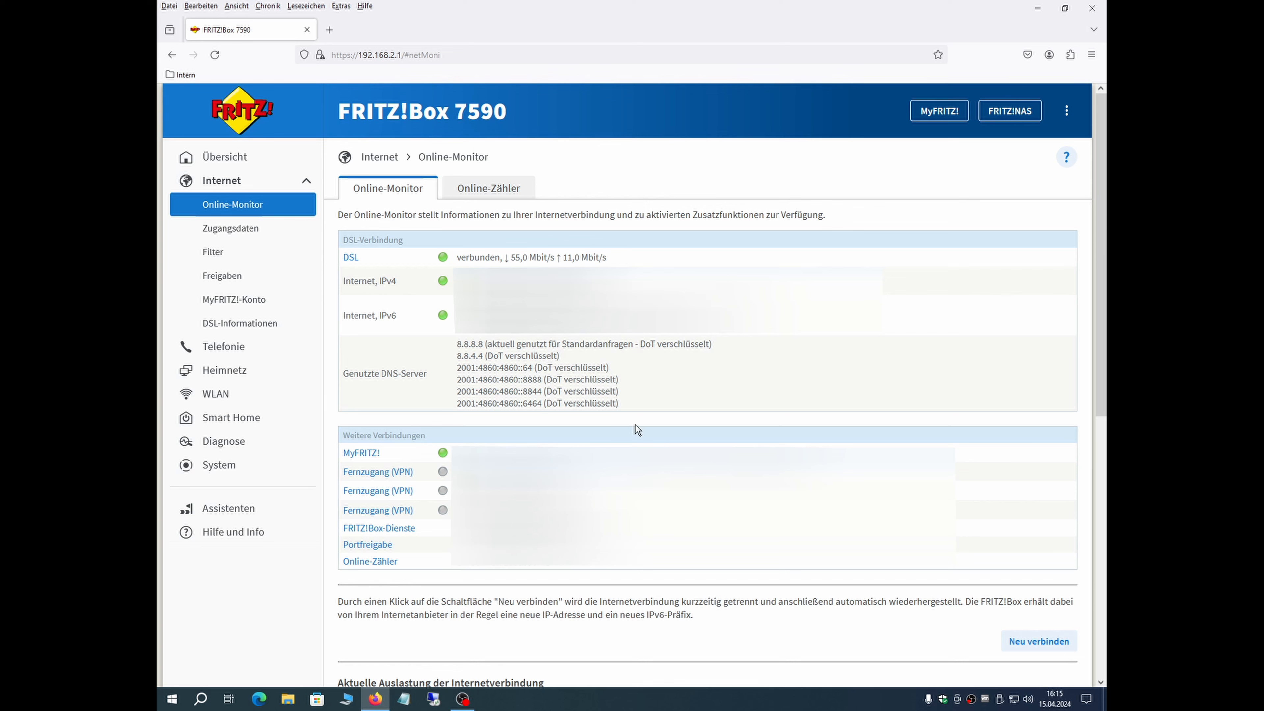
# Review the IP and DNS settings of the Ethernet0 connection in the Windows network settings, and close the window
pyautogui.rightClick(1014, 702)
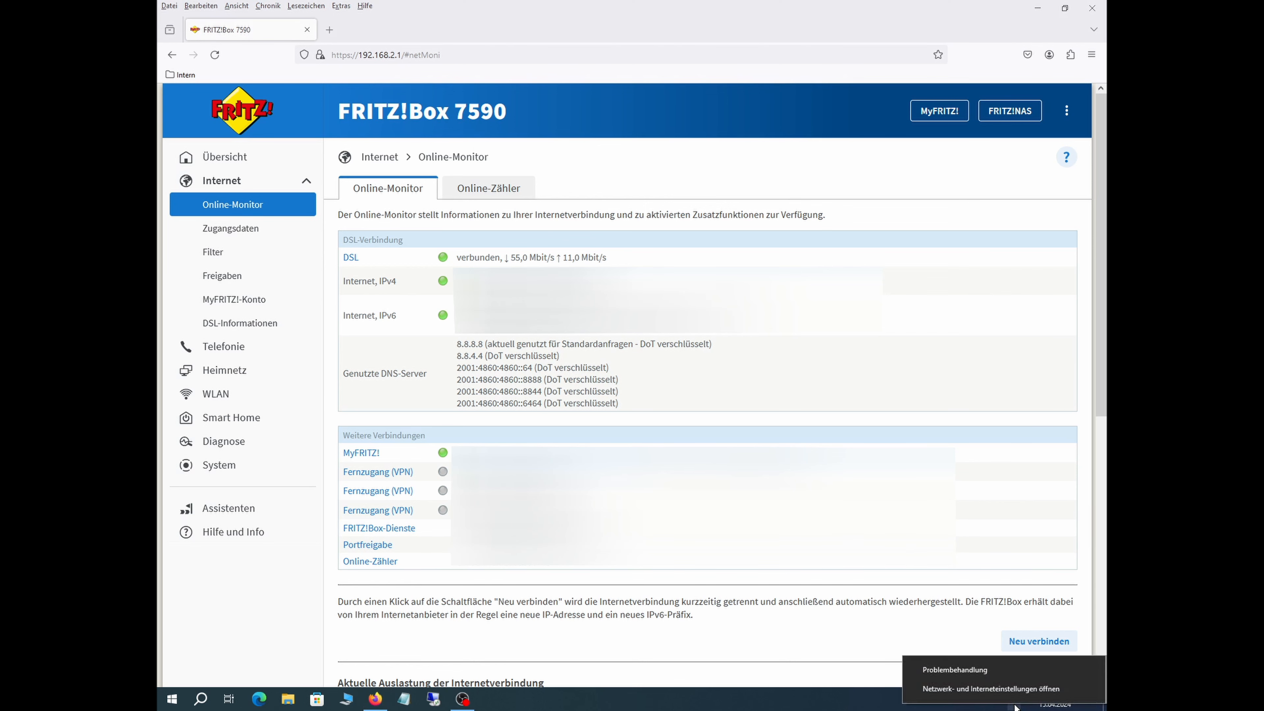
pyautogui.click(995, 689)
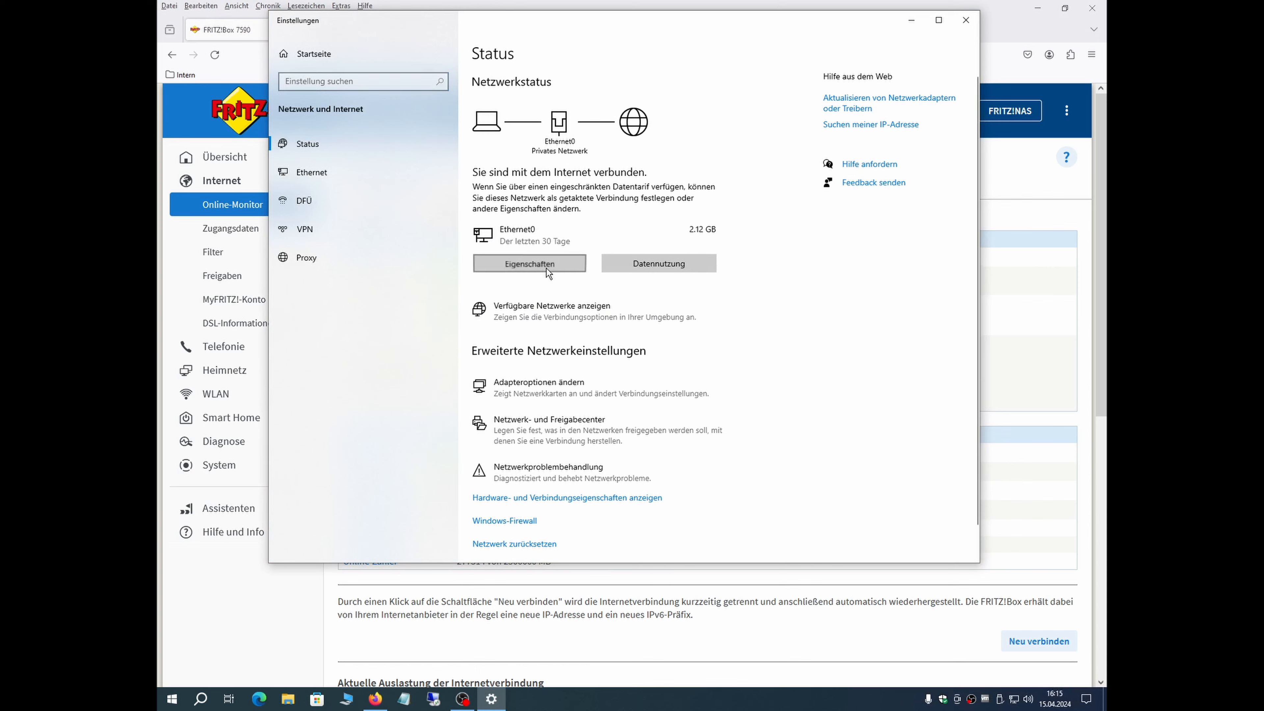
pyautogui.click(547, 272)
pyautogui.scroll(-5, 388, 498)
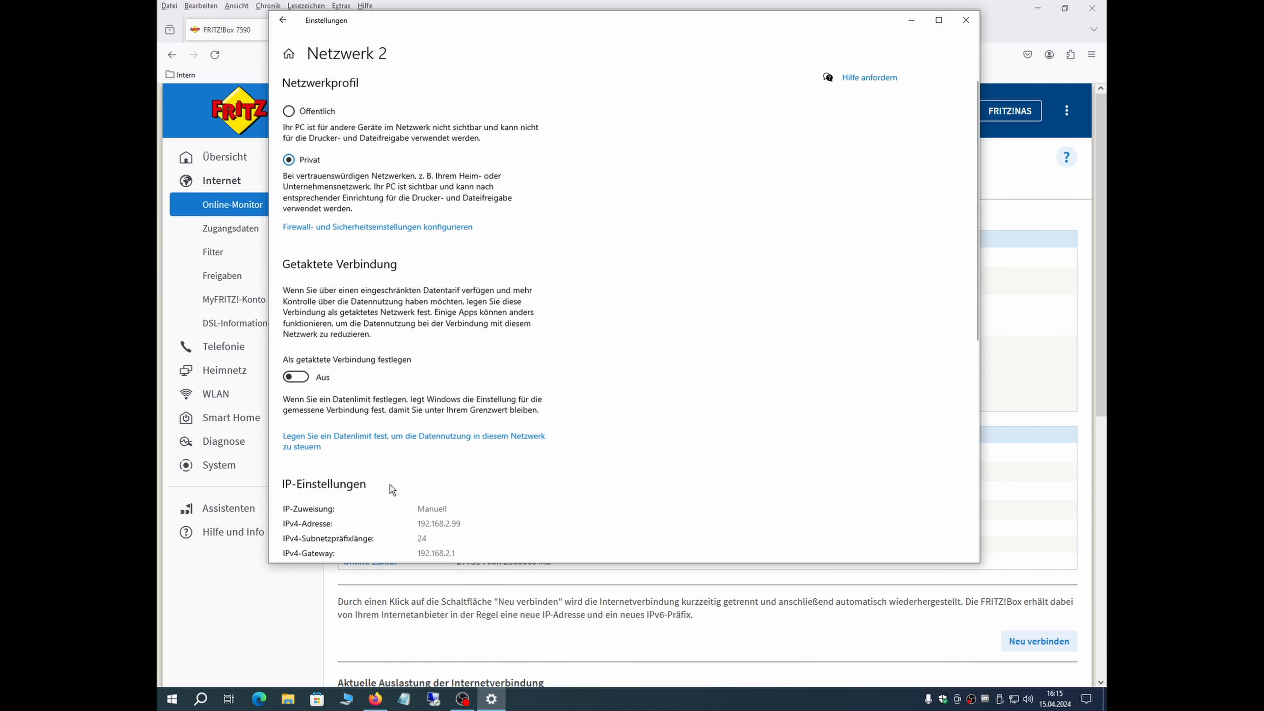
pyautogui.click(319, 325)
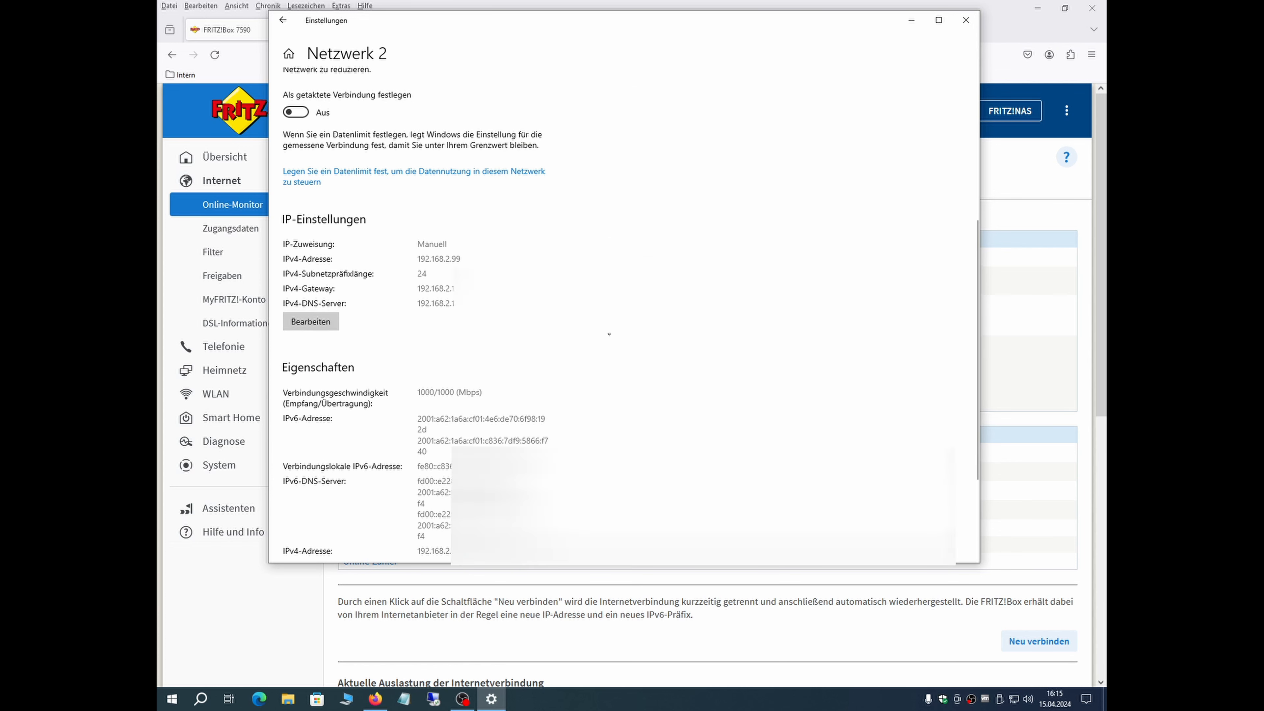
pyautogui.click(965, 21)
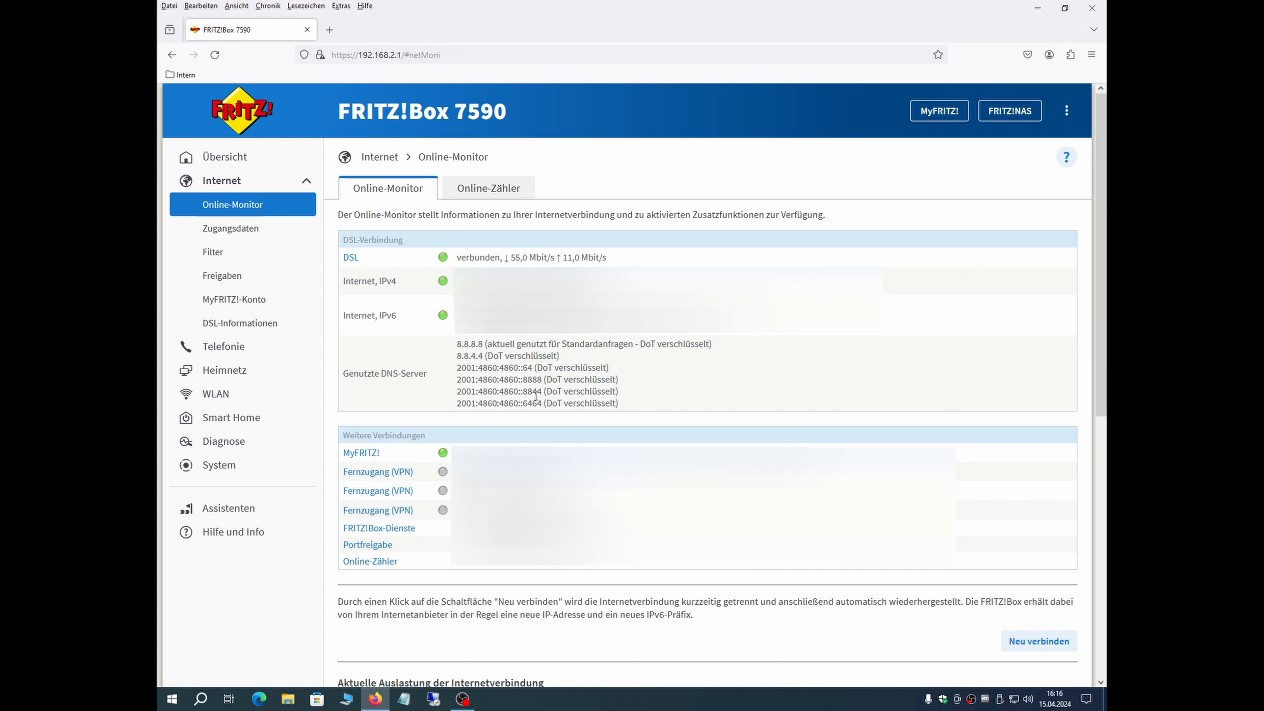
# Return to the router's DNS server settings and review the DNS over TLS options and resolver names
pyautogui.scroll(-3, 1089, 414)
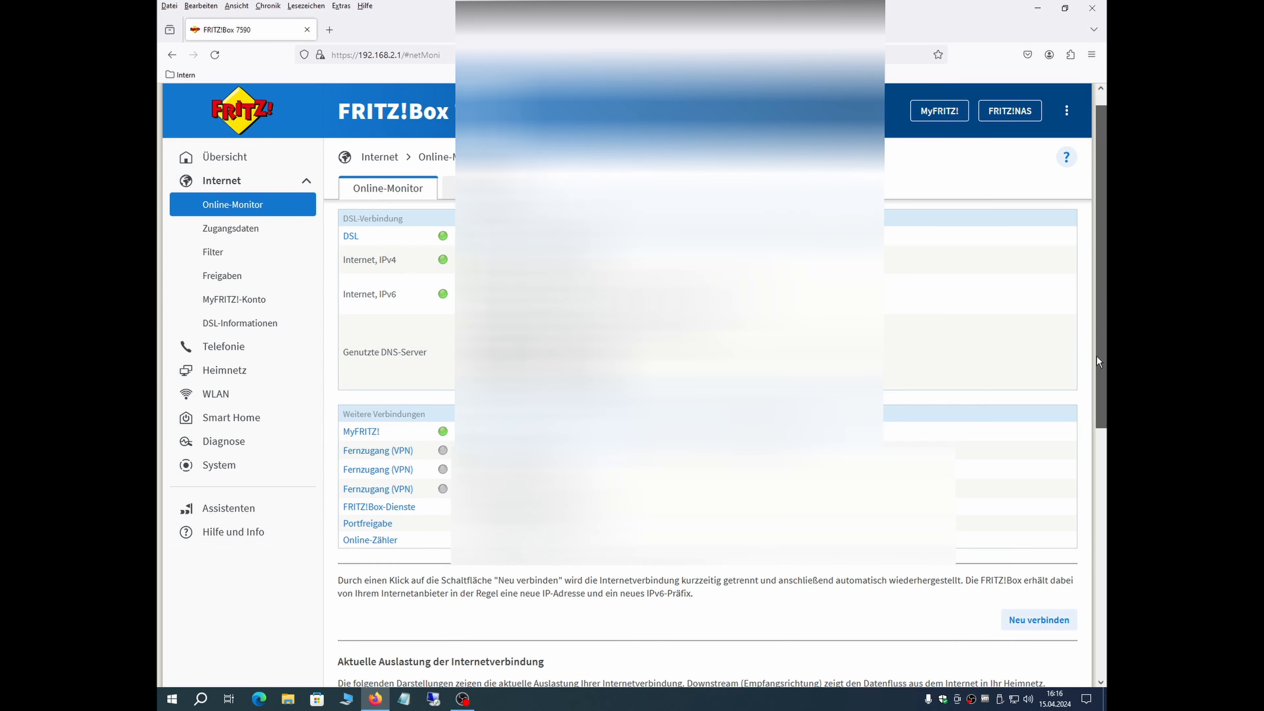
pyautogui.scroll(-6, 1090, 415)
pyautogui.scroll(8, 1080, 542)
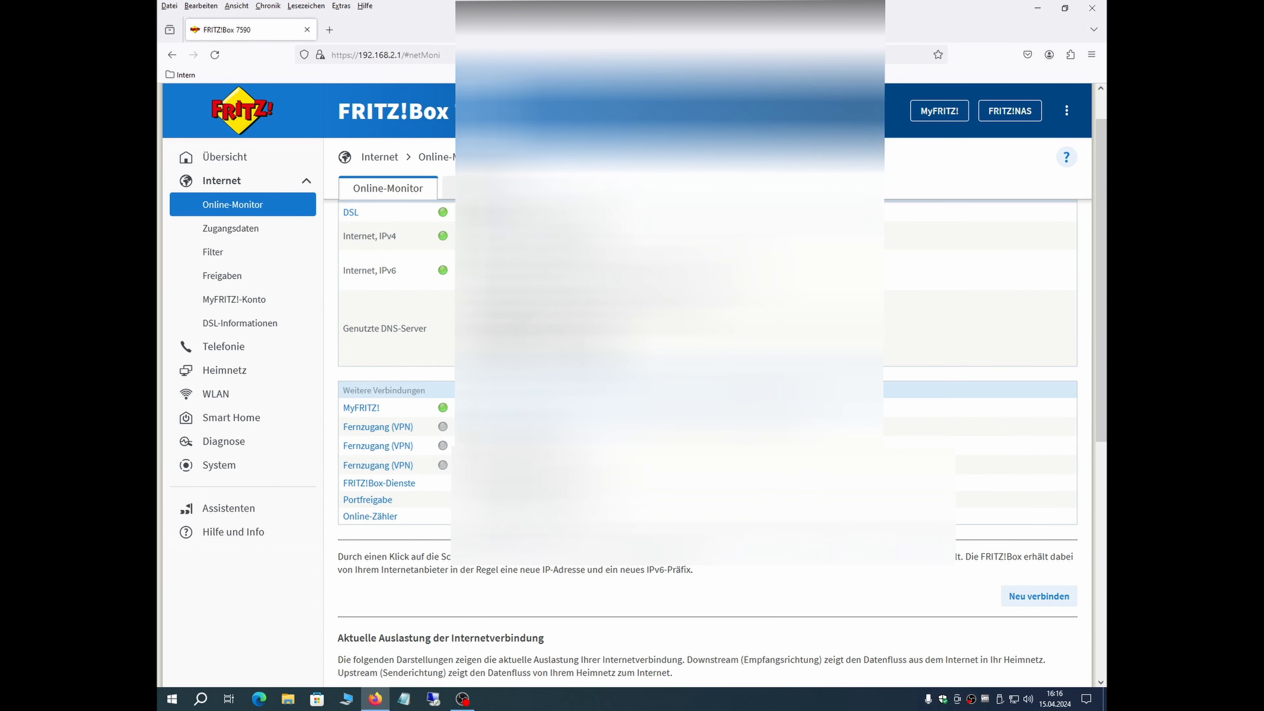
pyautogui.click(234, 230)
pyautogui.click(682, 192)
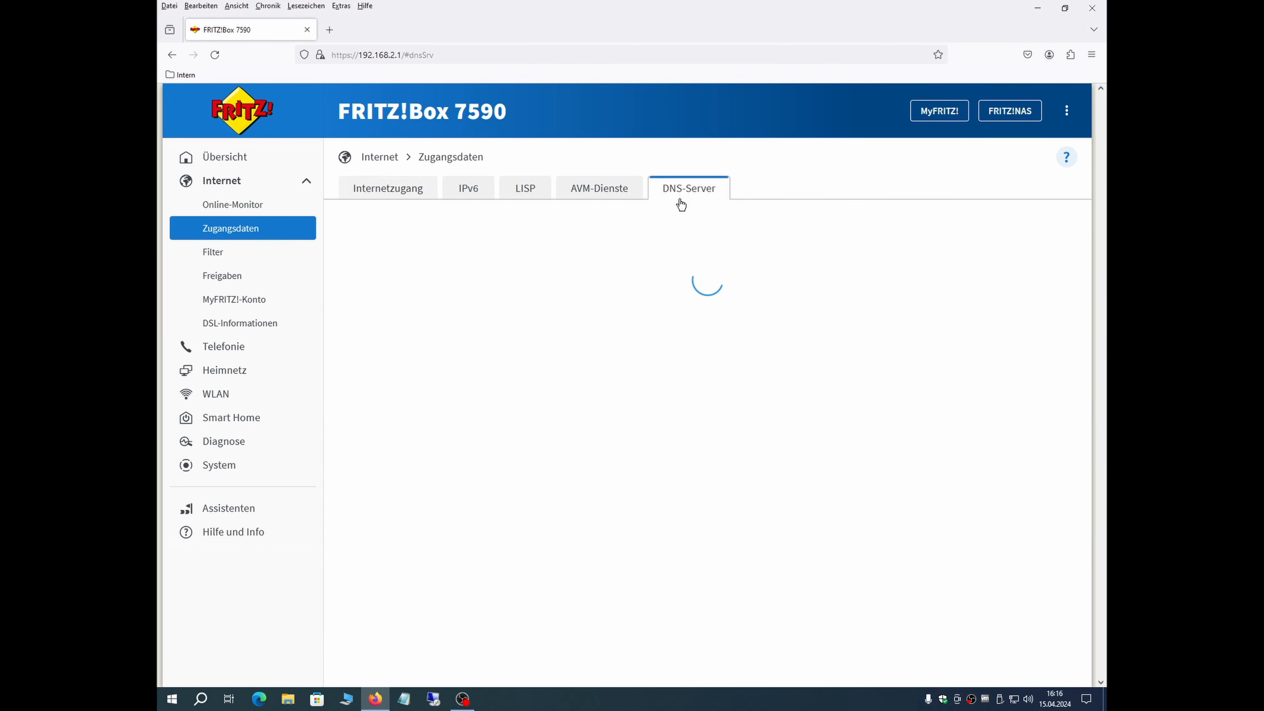
pyautogui.scroll(-9, 505, 527)
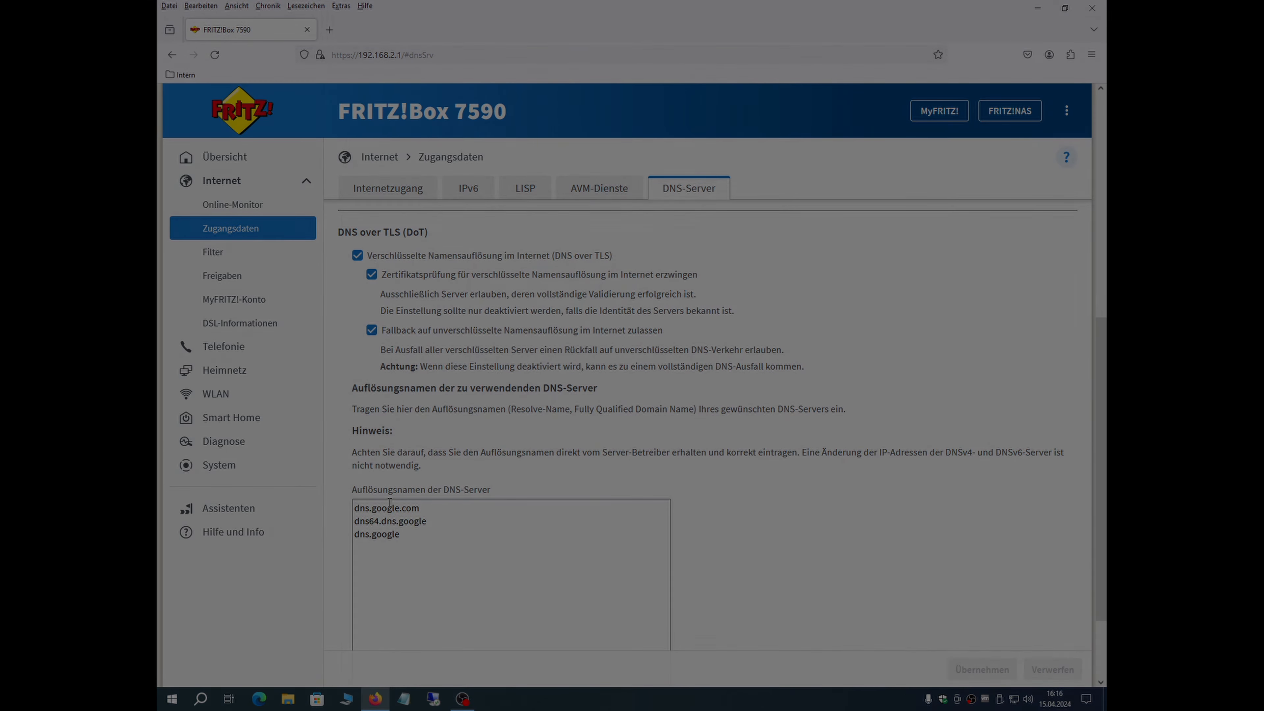
pyautogui.scroll(-1, 567, 476)
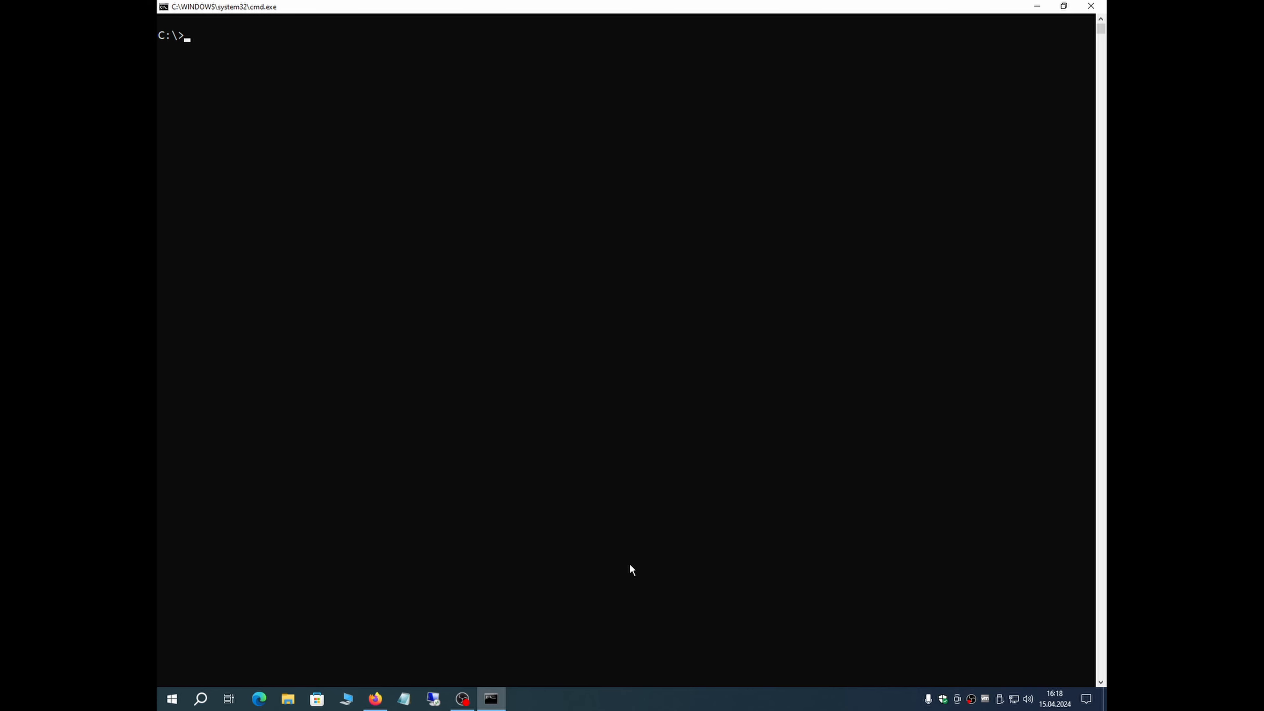
# In the Windows command prompt, look up the name of DNS server 2001:4860:4860::64 with nslookup
pyautogui.write('nslookup')
pyautogui.rightClick(666, 228)
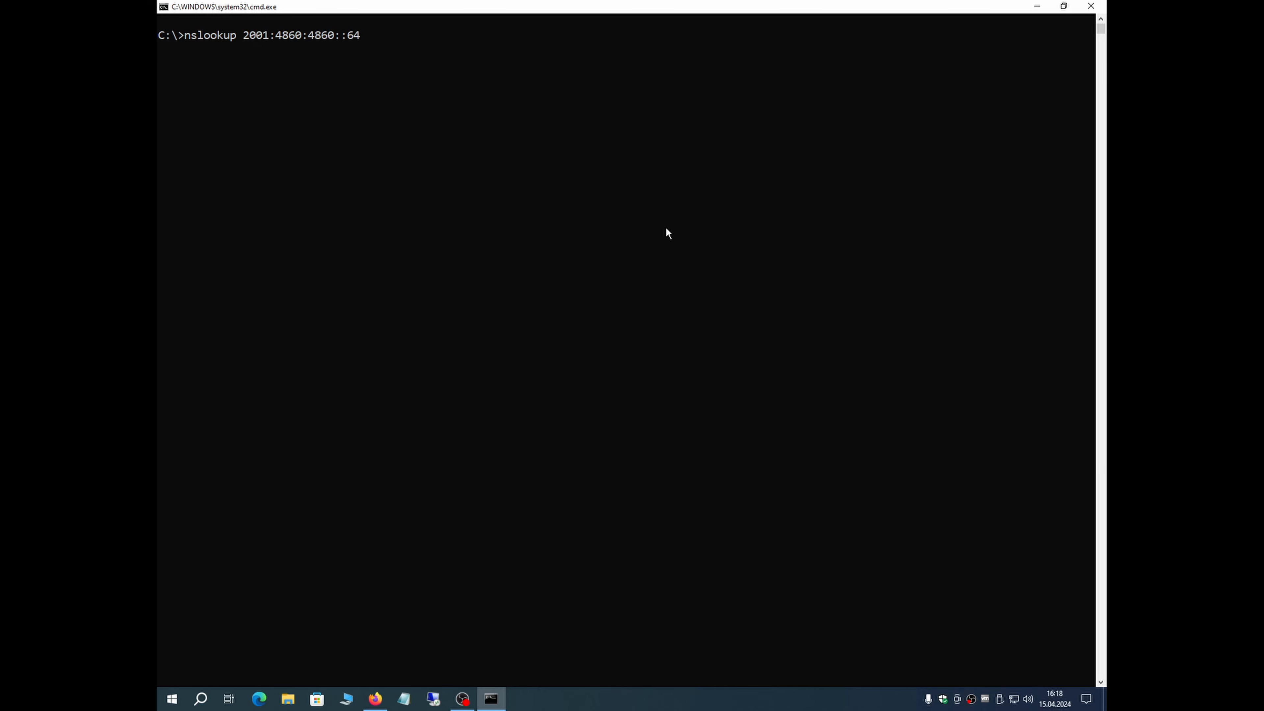